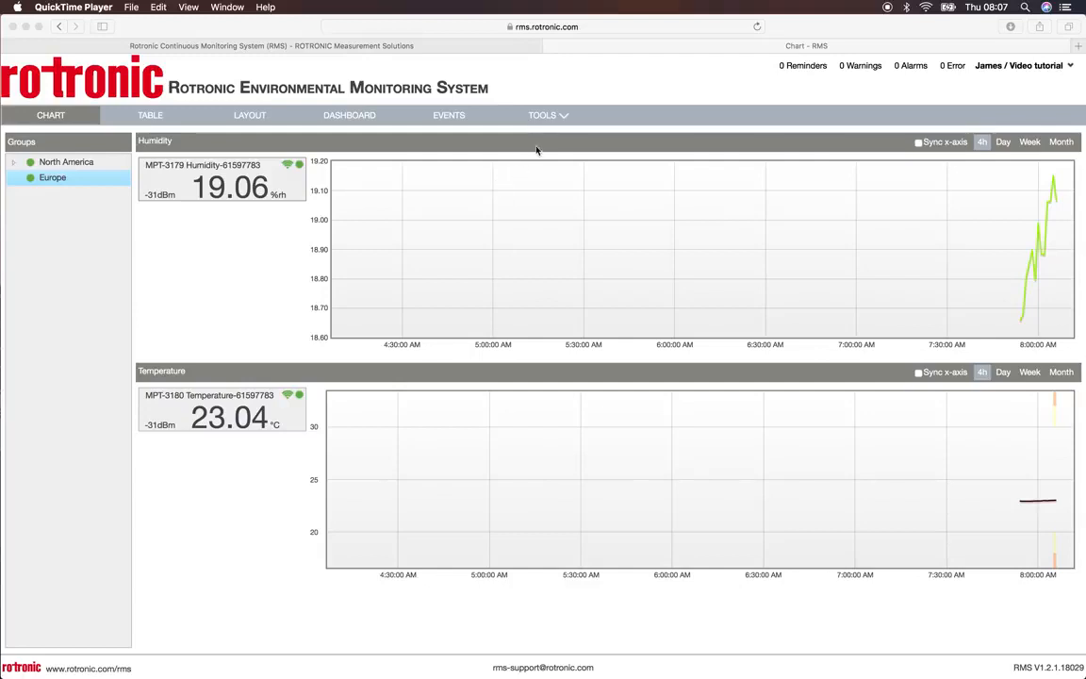
- Open the user setup and review the second listed user's contact details and group rights
{"action": "left_click", "coordinate": [563, 115]}
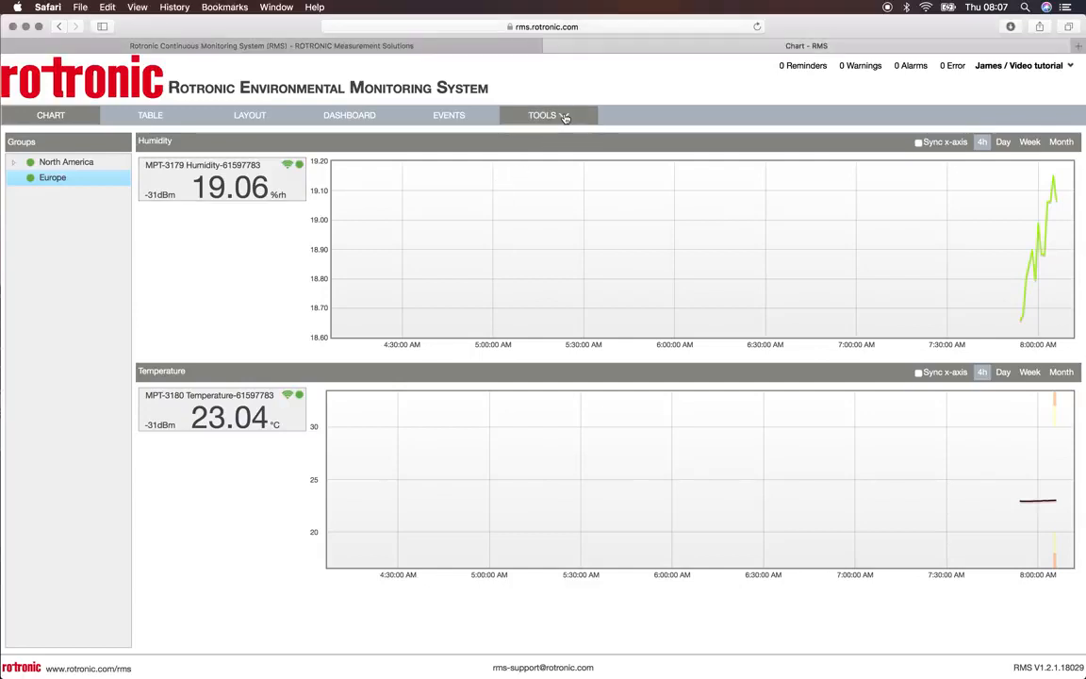
{"action": "left_click", "coordinate": [548, 252]}
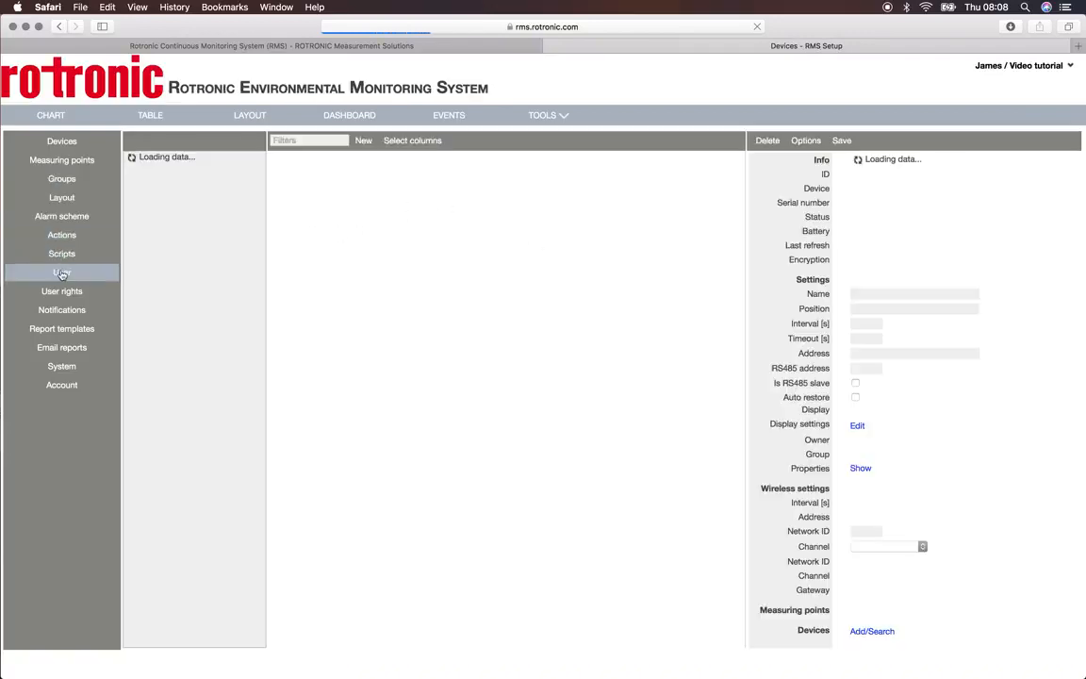
{"action": "left_click", "coordinate": [61, 272]}
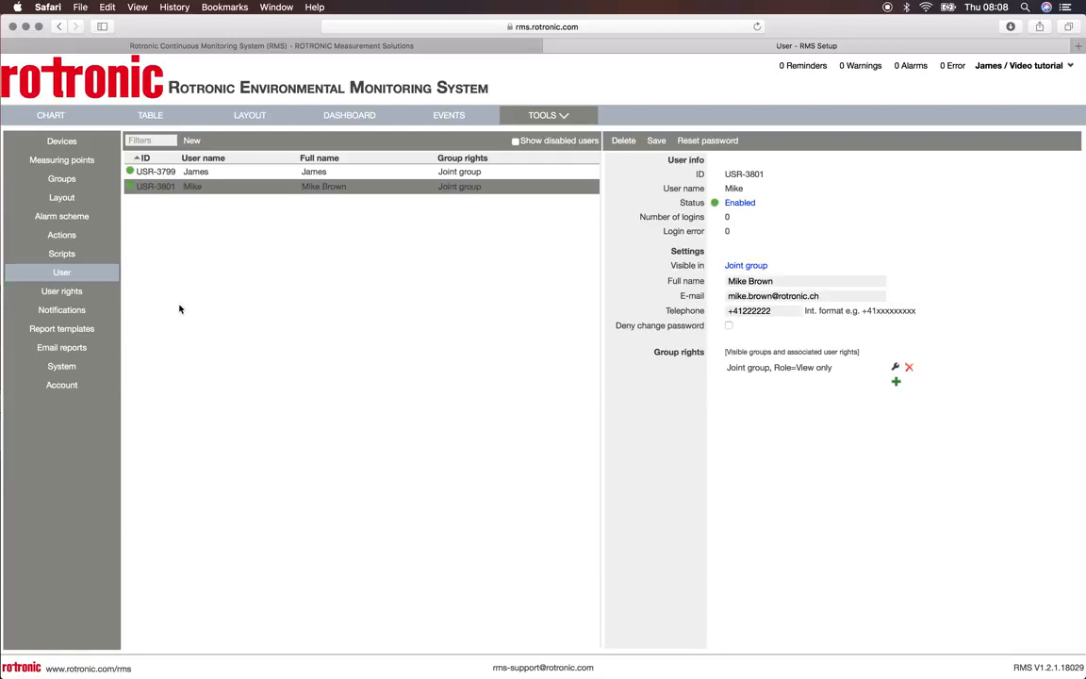
- Review the system settings, from the local and security settings through to the telephone account section
{"action": "left_click", "coordinate": [79, 368]}
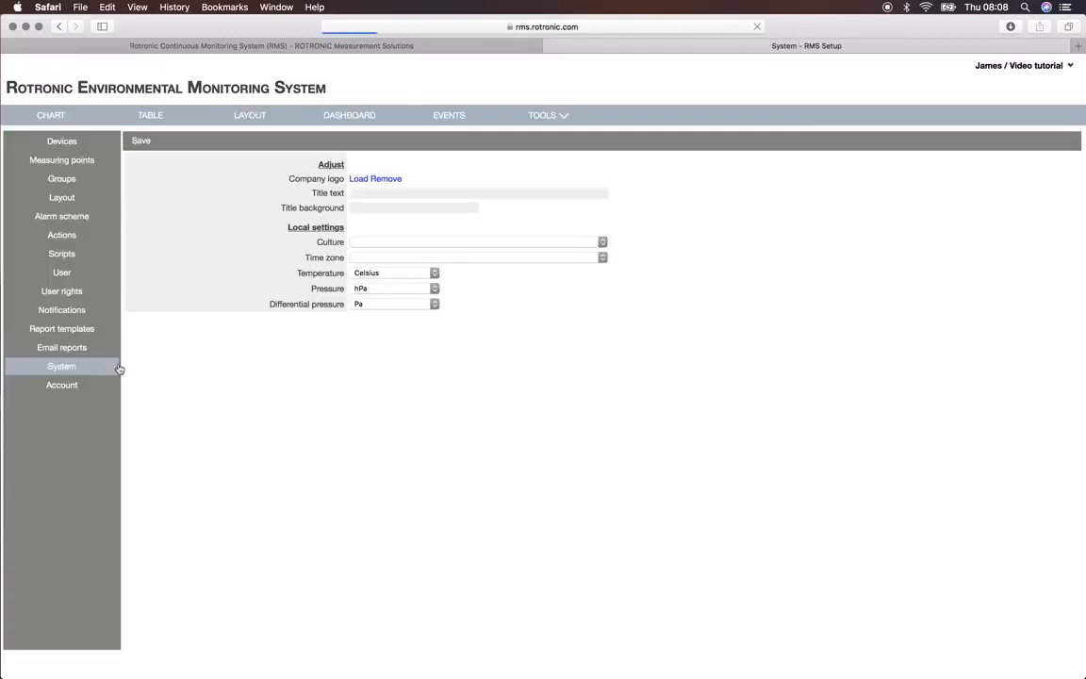
{"action": "scroll", "coordinate": [273, 345], "scroll_direction": "down", "scroll_amount": 2}
{"action": "scroll", "coordinate": [274, 345], "scroll_direction": "down", "scroll_amount": 3}
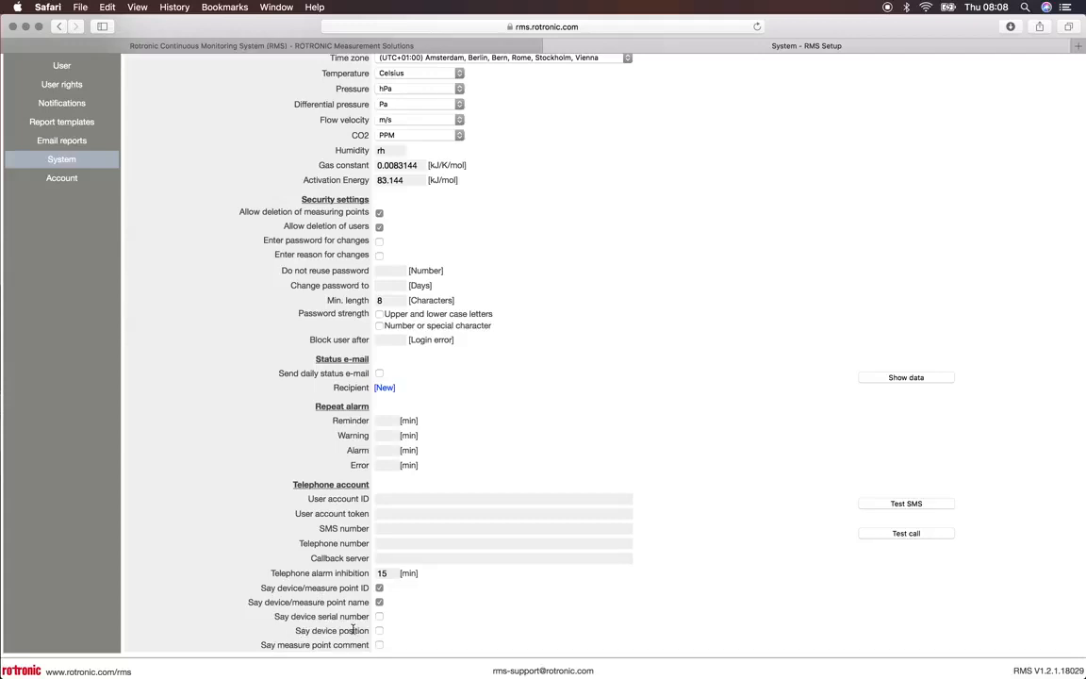
{"action": "scroll", "coordinate": [352, 629], "scroll_direction": "up", "scroll_amount": 3}
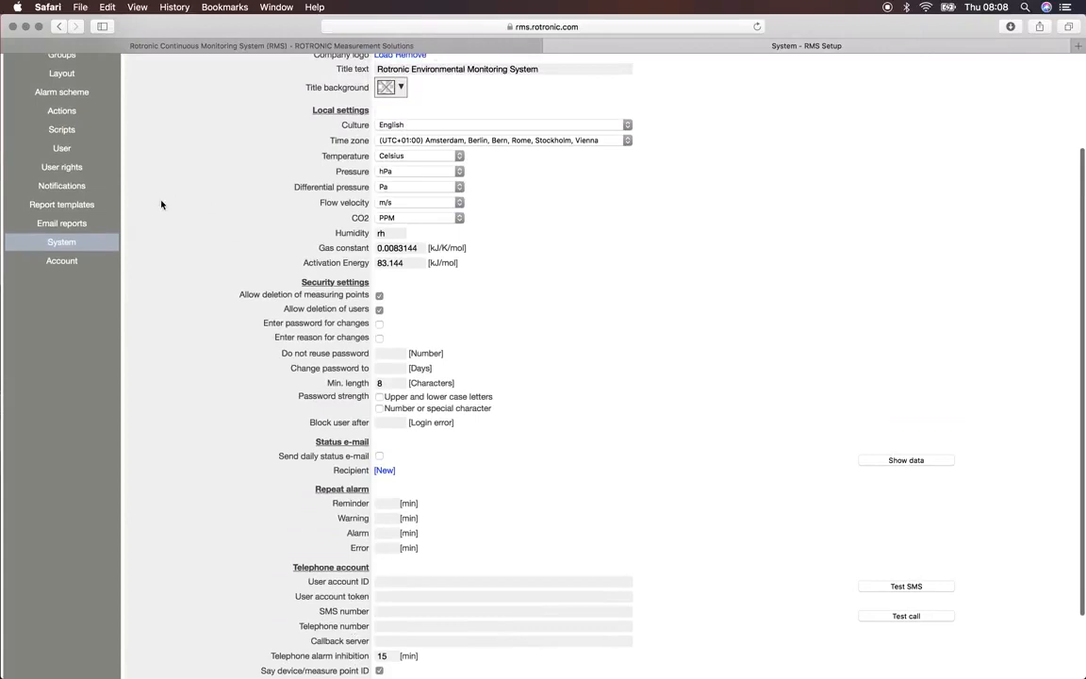
- Open the notification setup and check the Europe group's daily work hour settings before returning to user notifications
{"action": "left_click", "coordinate": [72, 187]}
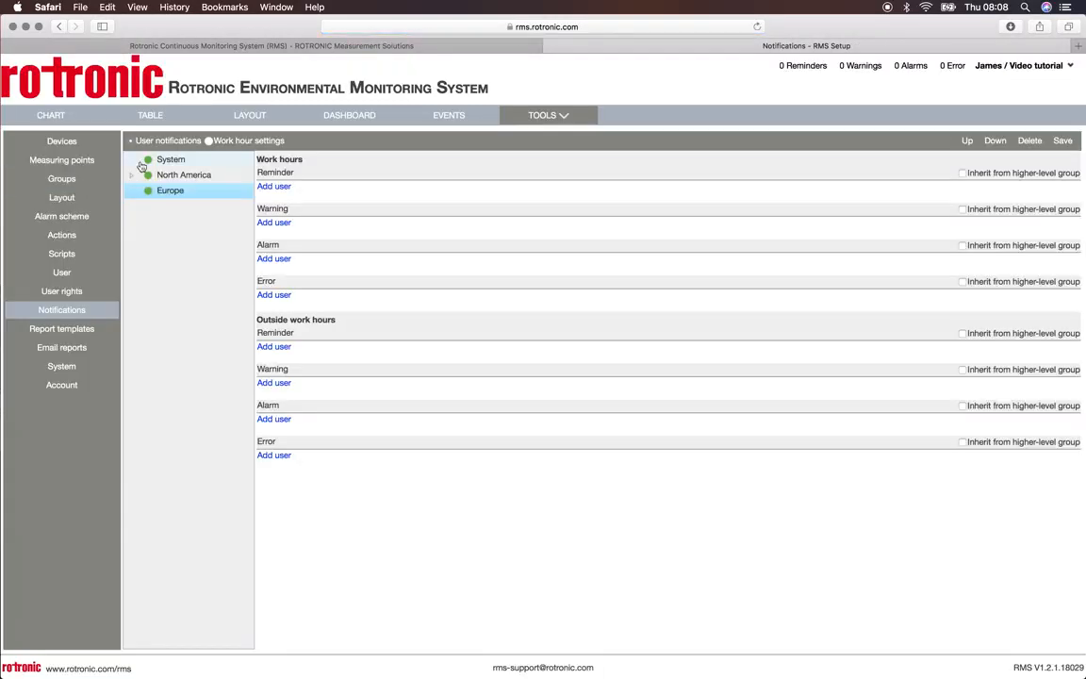
{"action": "left_click", "coordinate": [210, 141]}
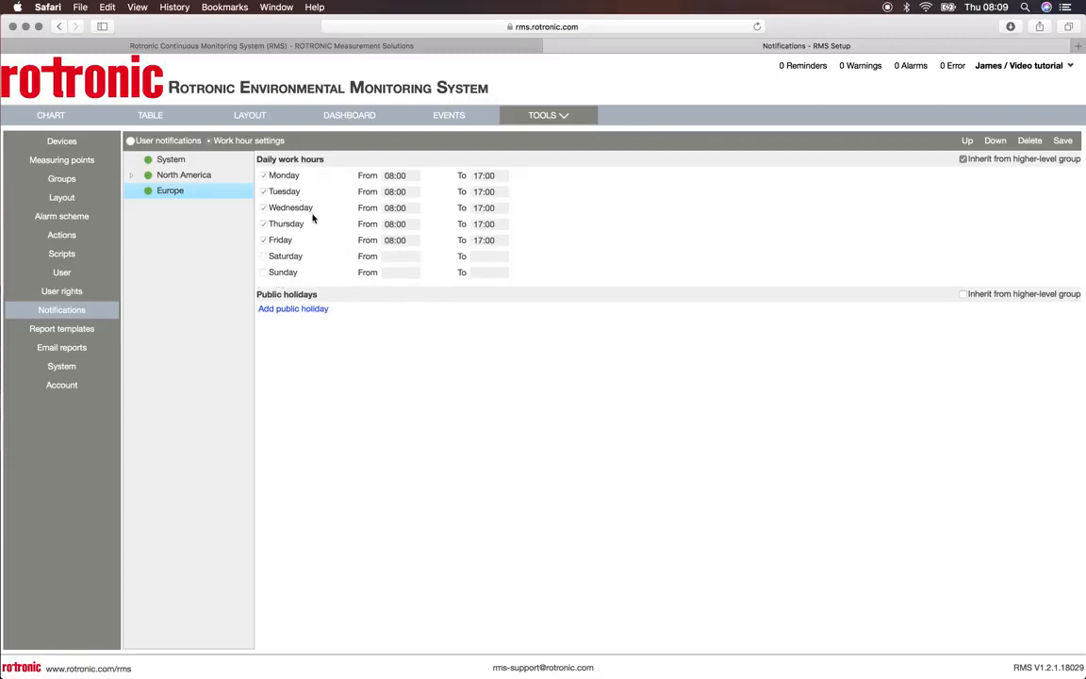
{"action": "left_click", "coordinate": [132, 141]}
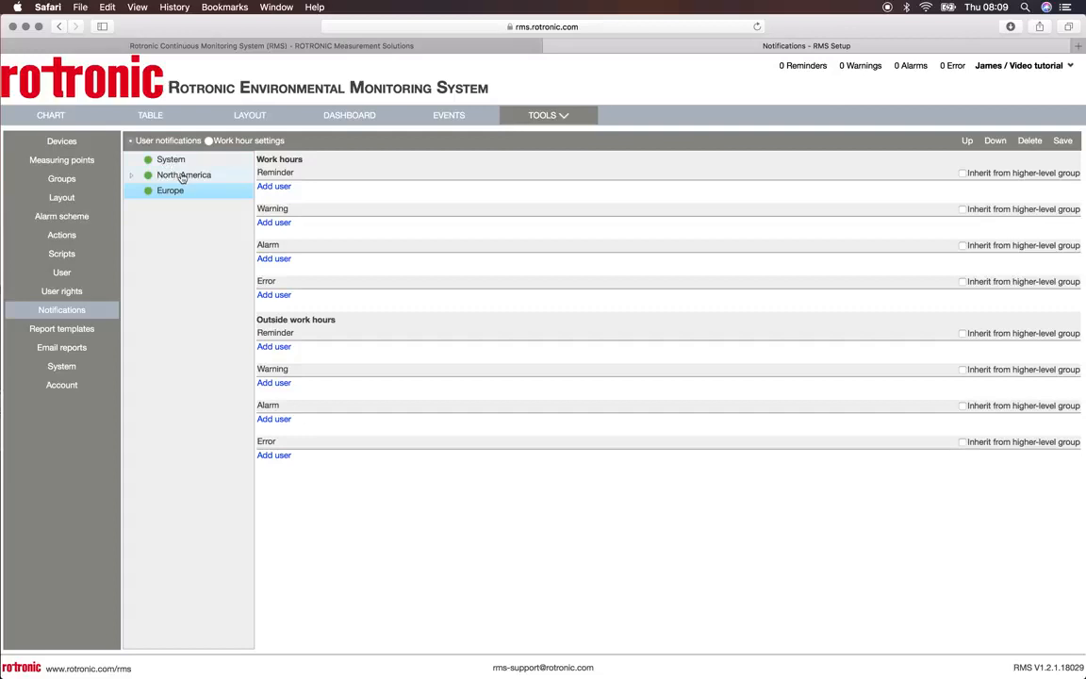
- For the System group's Error notifications, add the first listed user during work hours and the second listed user outside work hours
{"action": "left_click", "coordinate": [171, 162]}
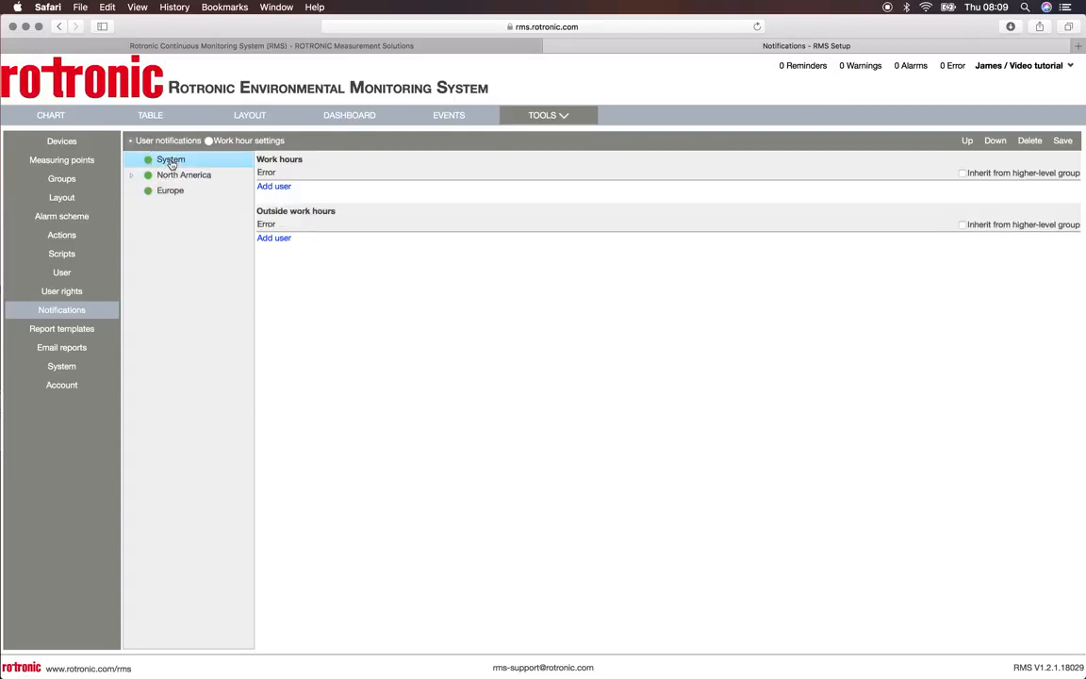
{"action": "left_click", "coordinate": [277, 186]}
{"action": "left_click", "coordinate": [283, 205]}
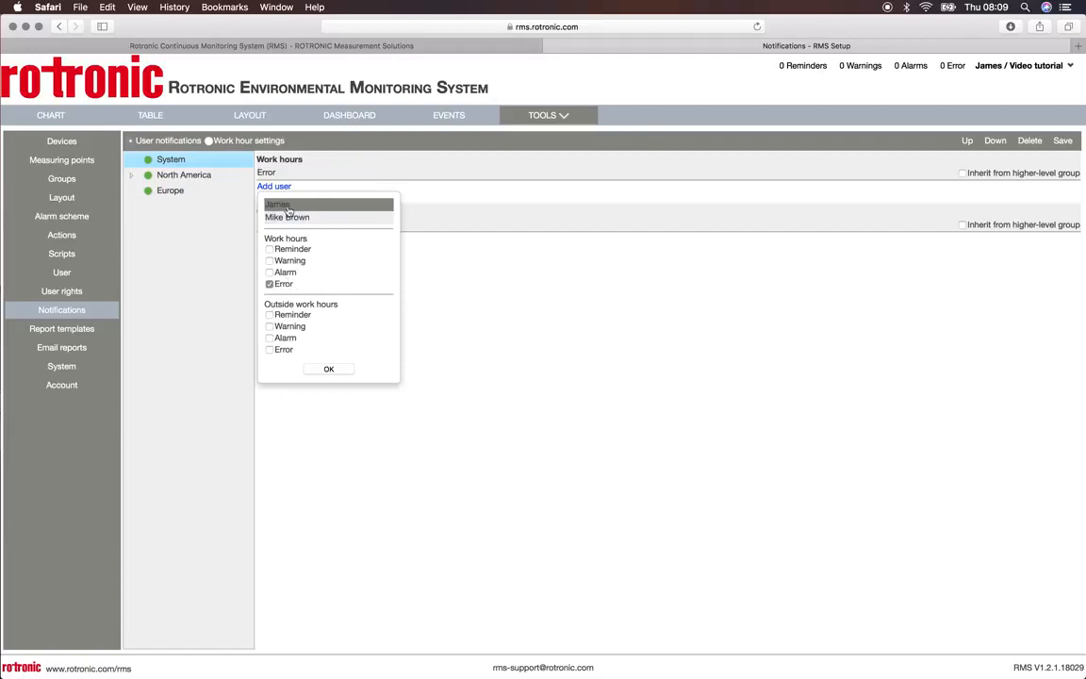
{"action": "left_click", "coordinate": [329, 369]}
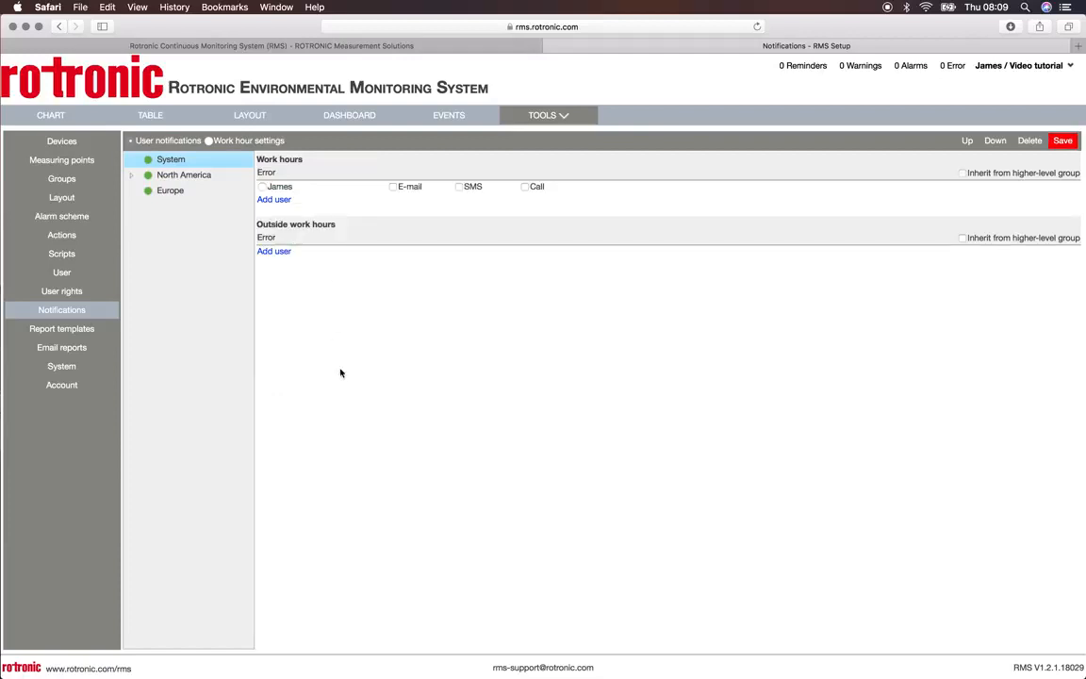
{"action": "left_click", "coordinate": [270, 251]}
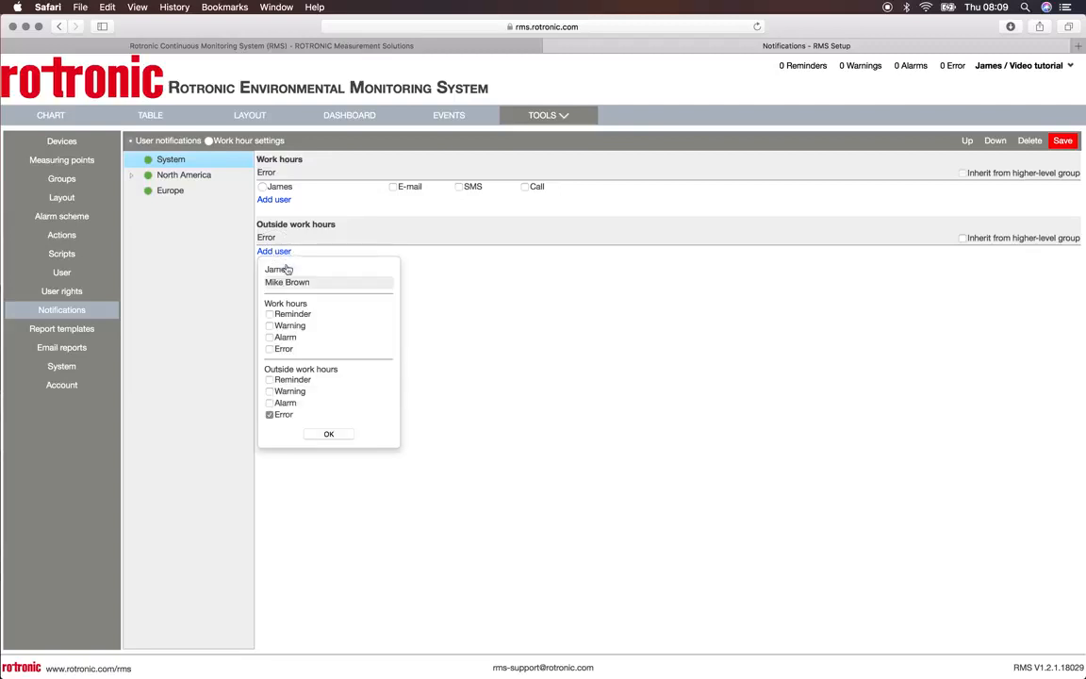
{"action": "left_click", "coordinate": [290, 282]}
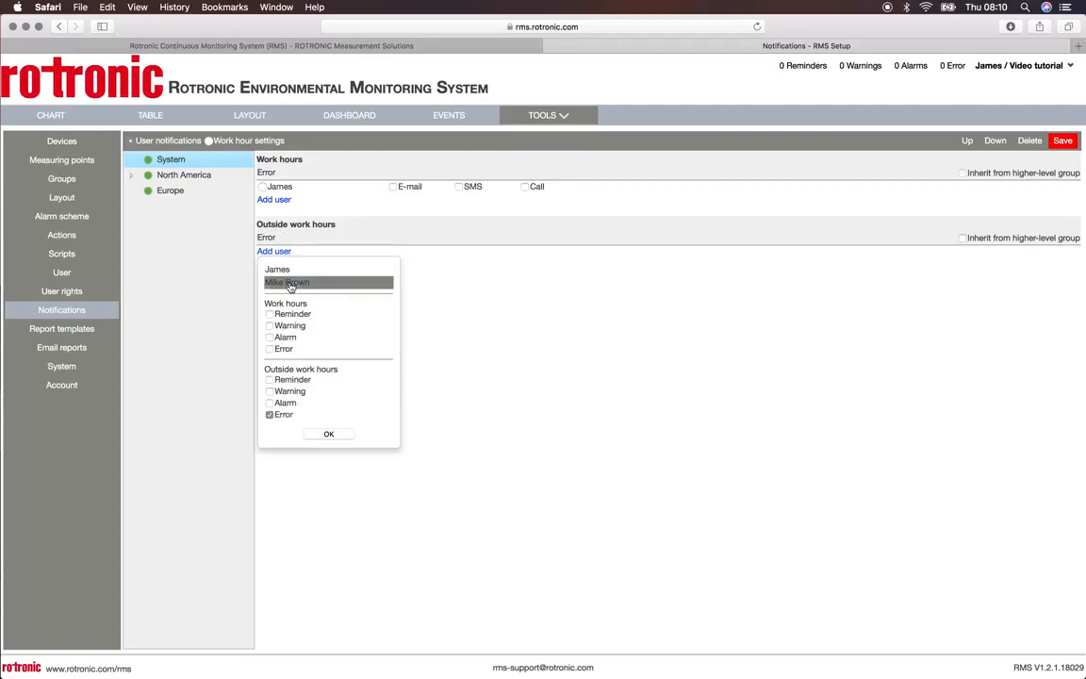
{"action": "left_click", "coordinate": [335, 437]}
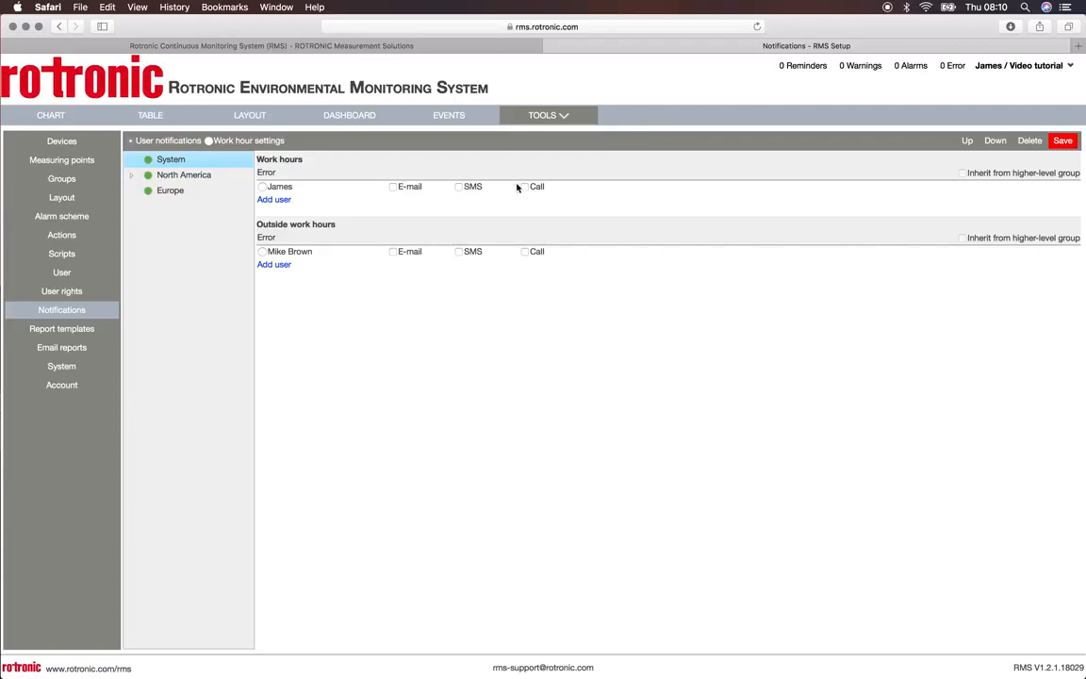
- Enable only e-mail for both users in the System group's Error notifications and save the settings
{"action": "left_click", "coordinate": [394, 188]}
{"action": "left_click", "coordinate": [393, 252]}
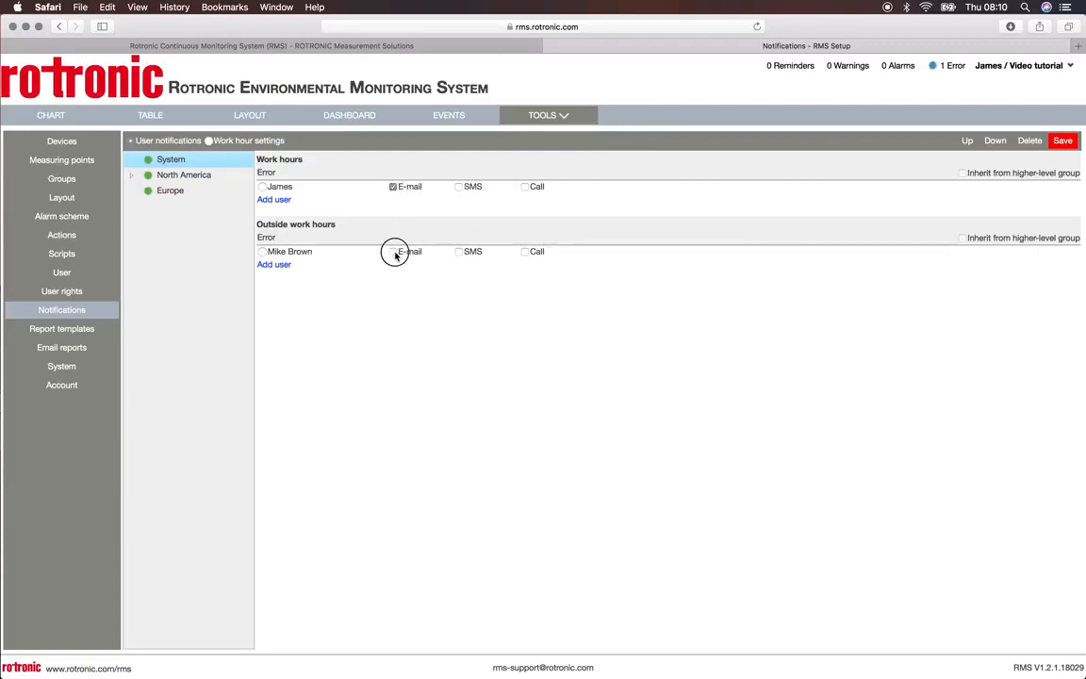
{"action": "left_click", "coordinate": [459, 252]}
{"action": "left_click", "coordinate": [460, 253]}
{"action": "left_click", "coordinate": [1060, 143]}
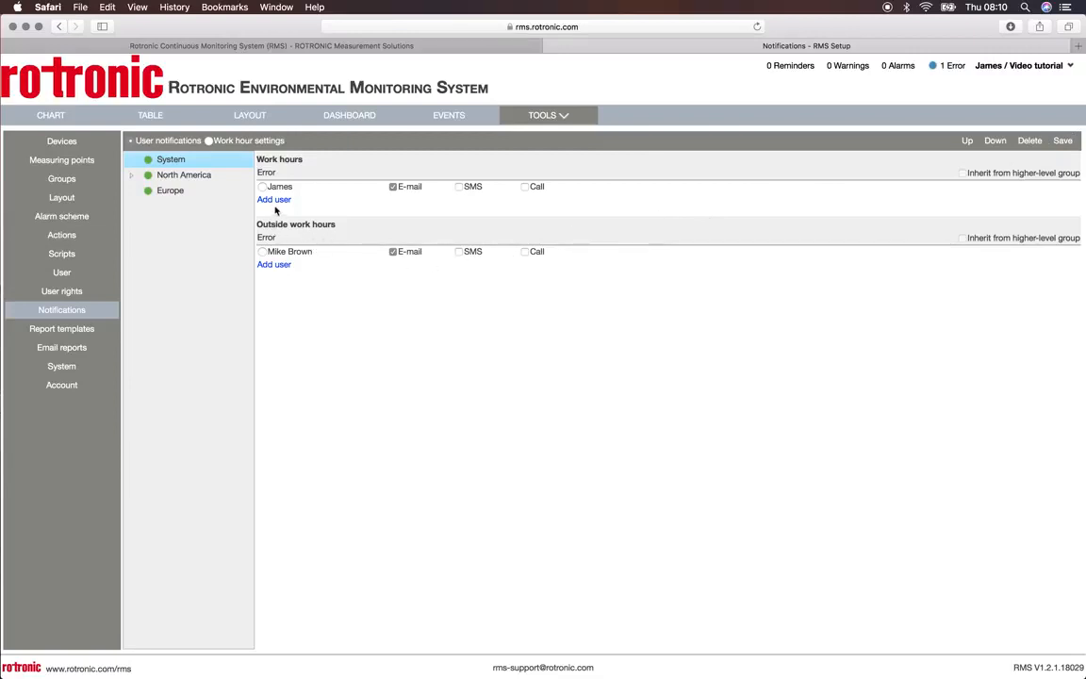
- Add the first listed user to the Europe group's work-hours Reminder, Warning, Alarm and Error notifications
{"action": "left_click", "coordinate": [171, 191]}
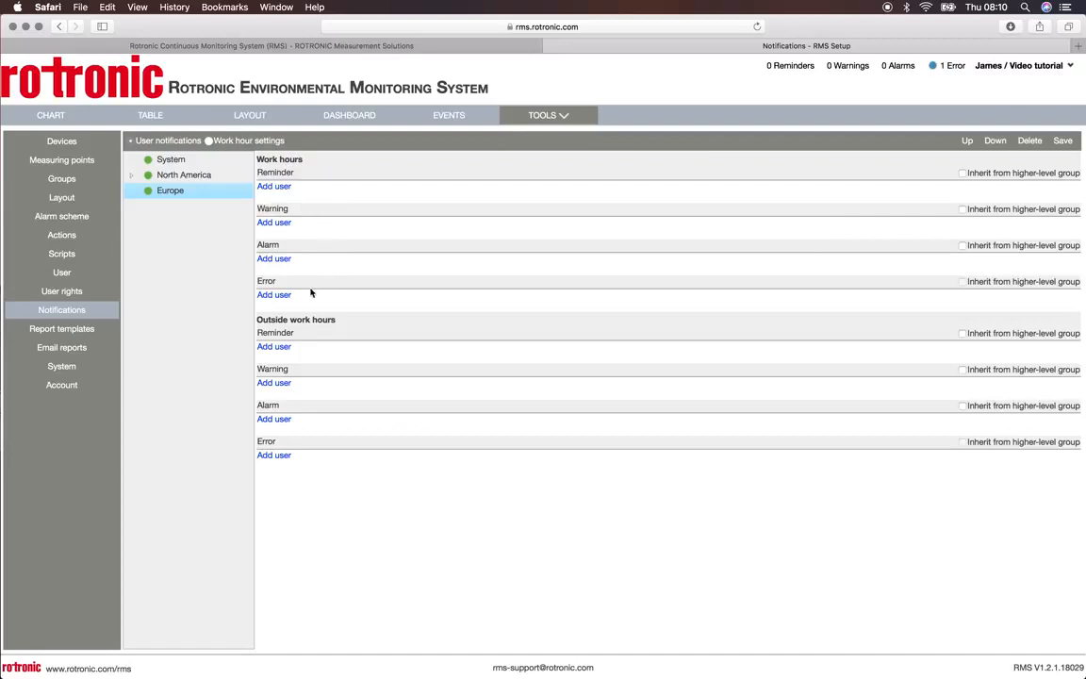
{"action": "left_click", "coordinate": [275, 186]}
{"action": "left_click", "coordinate": [277, 205]}
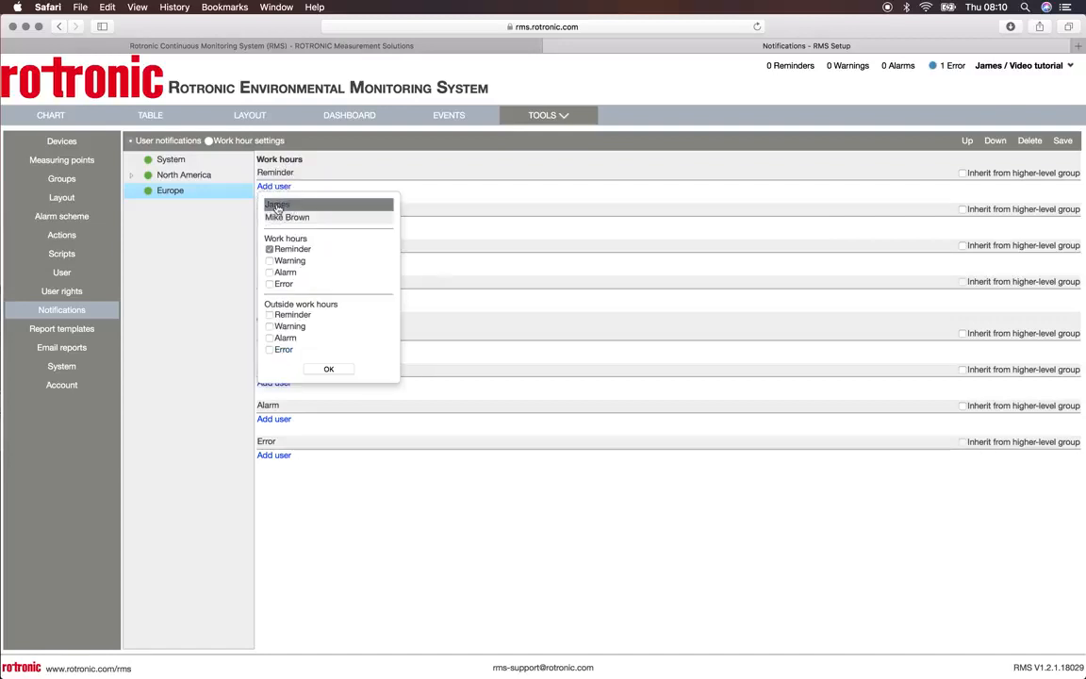
{"action": "left_click", "coordinate": [270, 261]}
{"action": "left_click", "coordinate": [269, 272]}
{"action": "left_click", "coordinate": [270, 284]}
{"action": "left_click", "coordinate": [329, 369]}
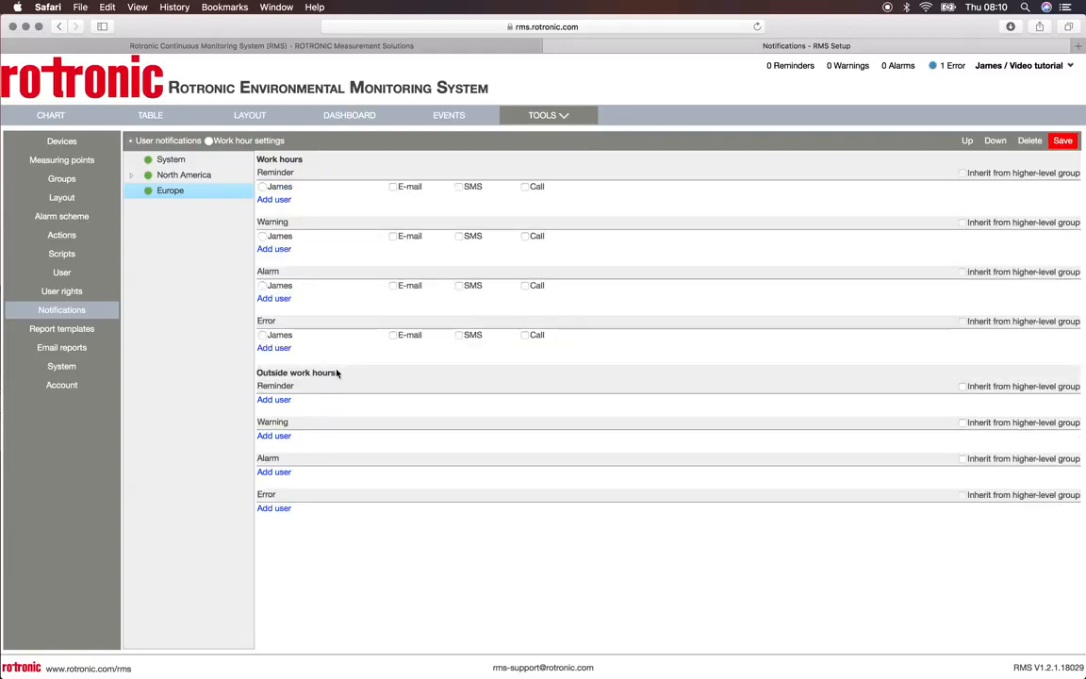
- Enable e-mail for all four of Europe's work-hours notification types, plus SMS and Call for Alarm
{"action": "left_click", "coordinate": [393, 187]}
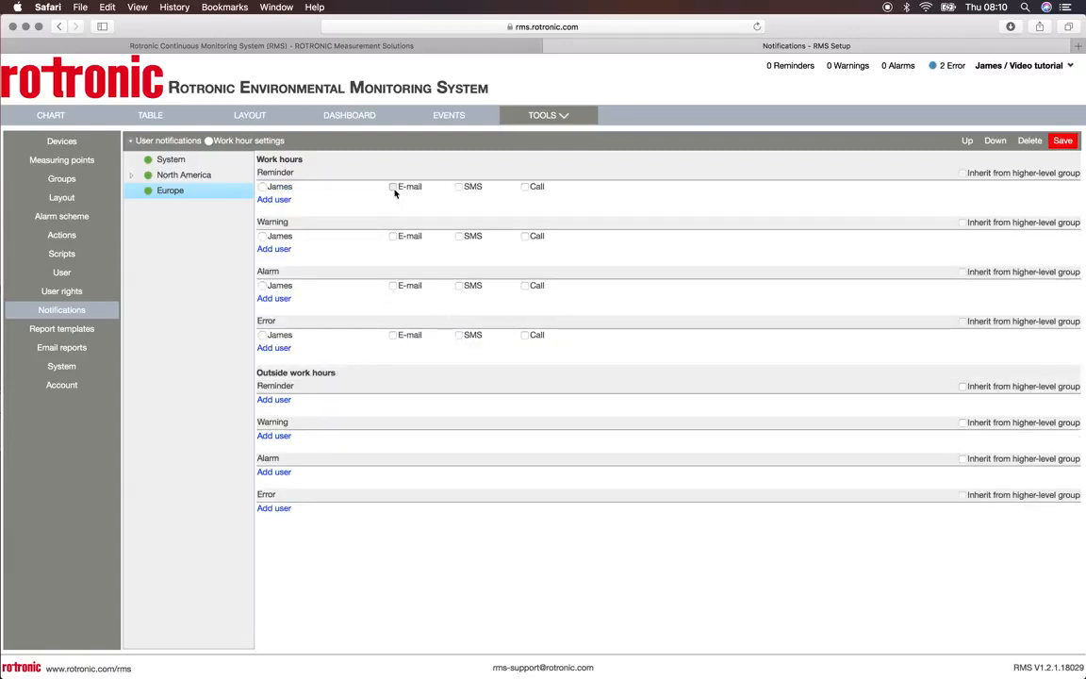
{"action": "left_click", "coordinate": [393, 236]}
{"action": "left_click", "coordinate": [392, 286]}
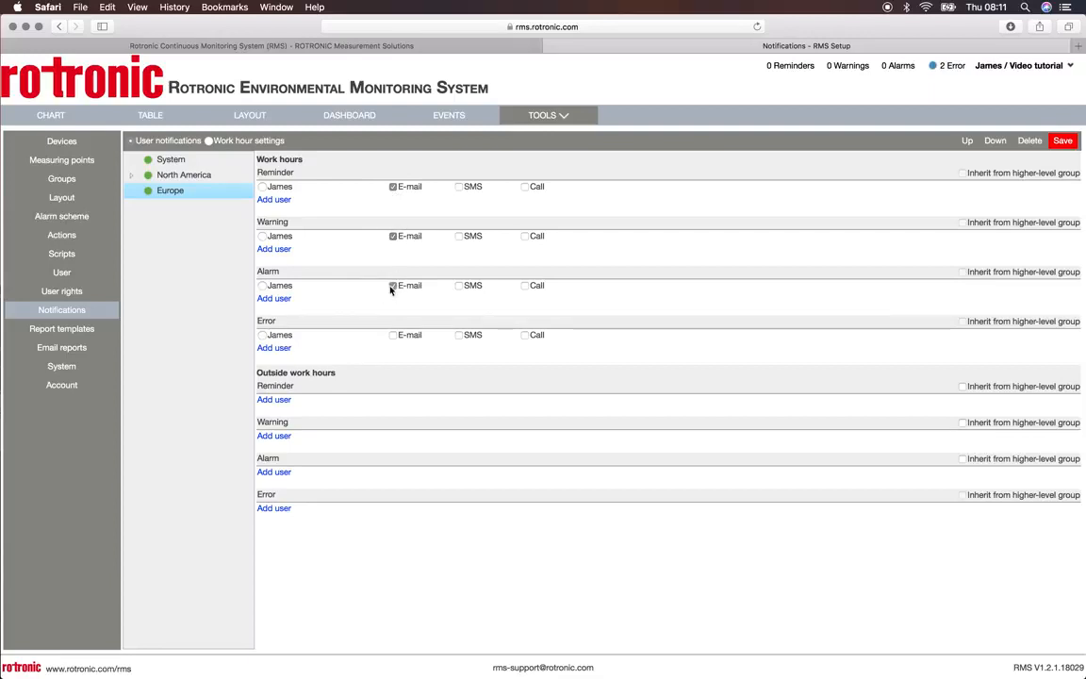
{"action": "left_click", "coordinate": [460, 285]}
{"action": "left_click", "coordinate": [525, 286]}
{"action": "left_click", "coordinate": [394, 339]}
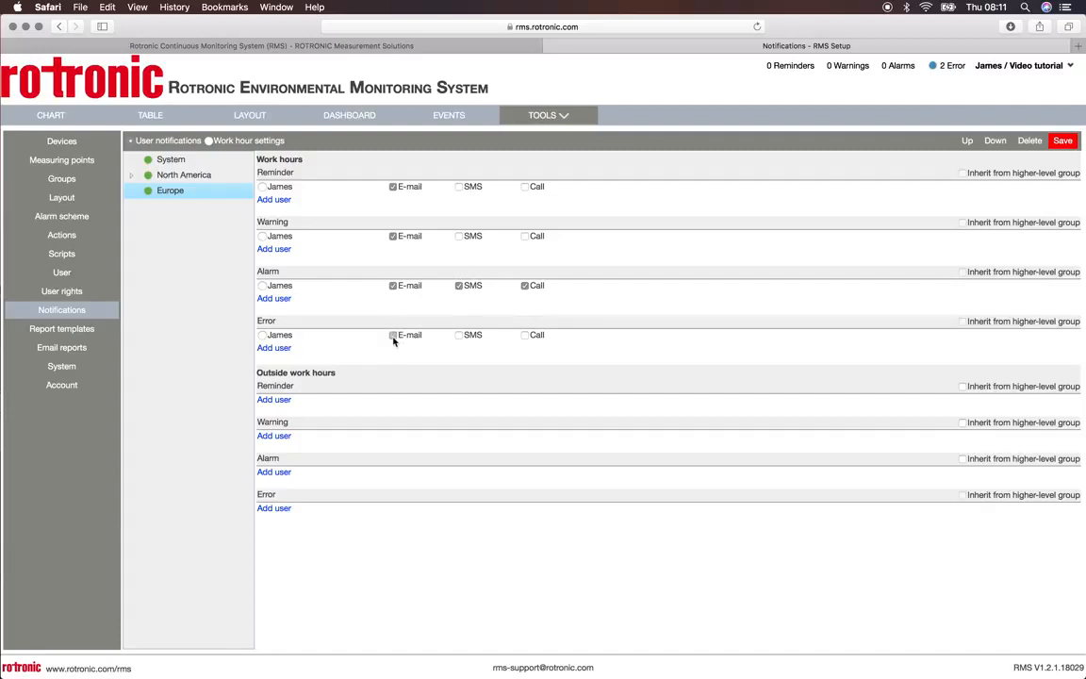
- Add the second listed user to Europe's outside-work-hours Reminder, Warning, Alarm and Error notifications
{"action": "left_click", "coordinate": [273, 400]}
{"action": "left_click", "coordinate": [298, 432]}
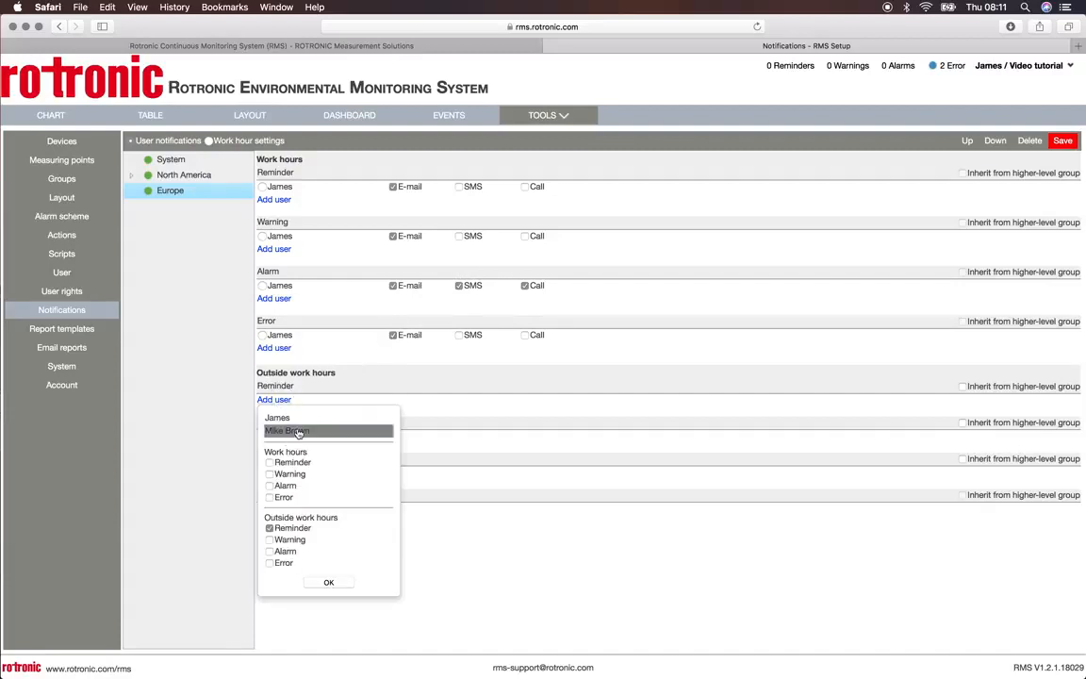
{"action": "left_click", "coordinate": [328, 582]}
{"action": "left_click", "coordinate": [271, 540]}
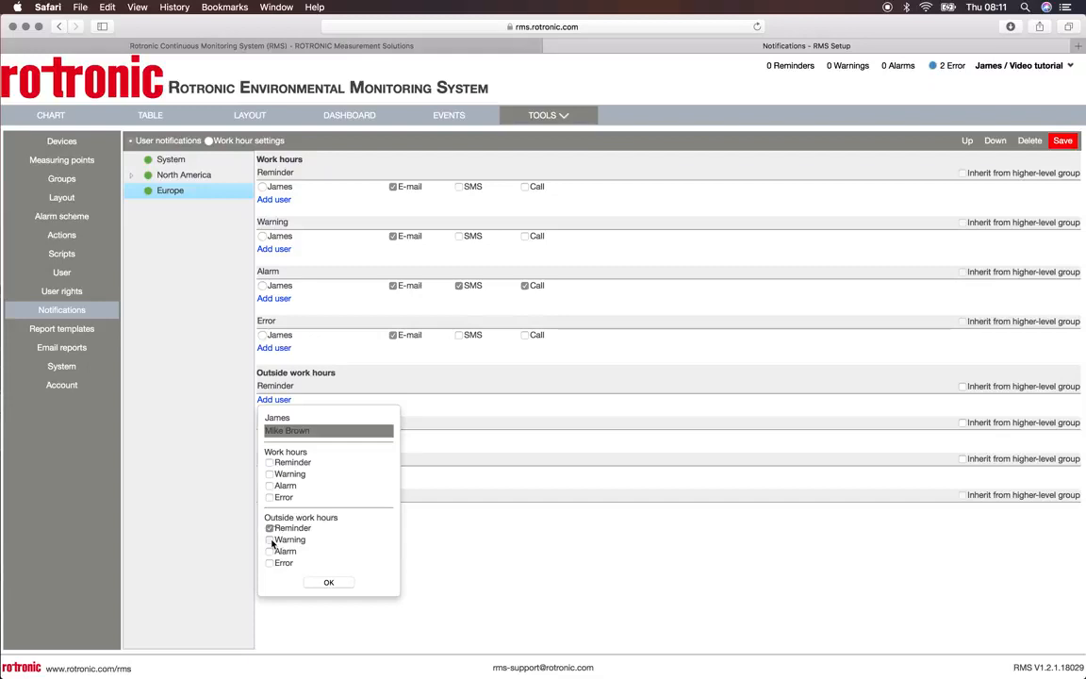
{"action": "left_click", "coordinate": [270, 563]}
{"action": "left_click", "coordinate": [326, 582]}
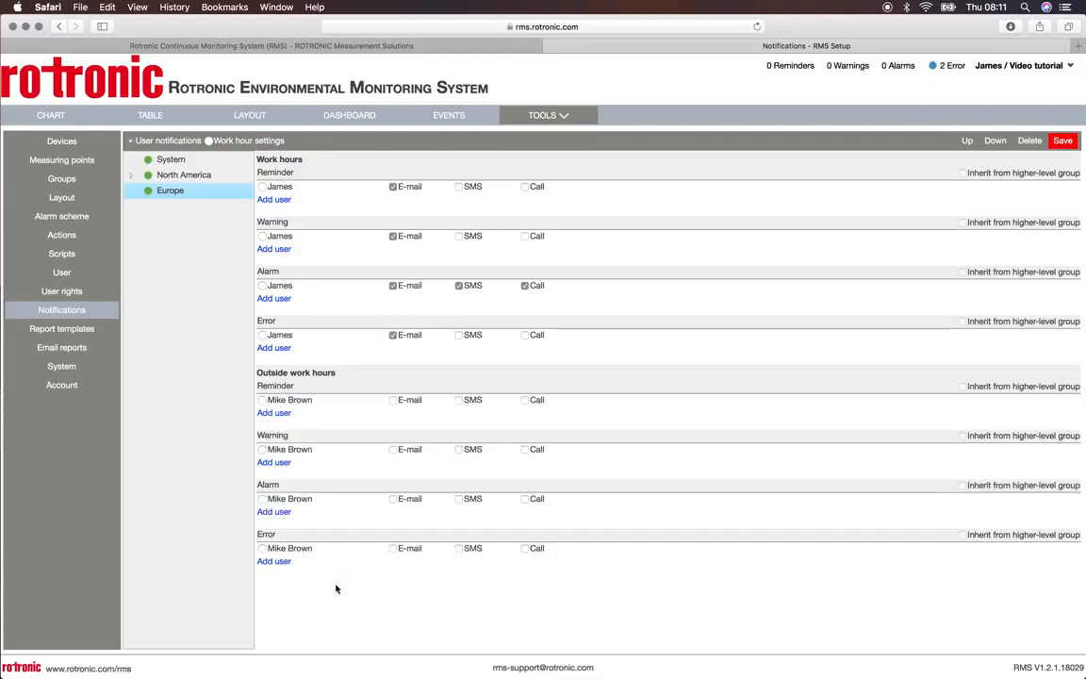
- Enable e-mail for all four of Europe's outside-work-hours notification types, plus SMS and Call for Alarm, and save
{"action": "left_click", "coordinate": [393, 400]}
{"action": "left_click", "coordinate": [393, 450]}
{"action": "left_click", "coordinate": [393, 499]}
{"action": "left_click", "coordinate": [459, 498]}
{"action": "left_click", "coordinate": [526, 499]}
{"action": "left_click", "coordinate": [396, 553]}
{"action": "left_click", "coordinate": [1063, 141]}
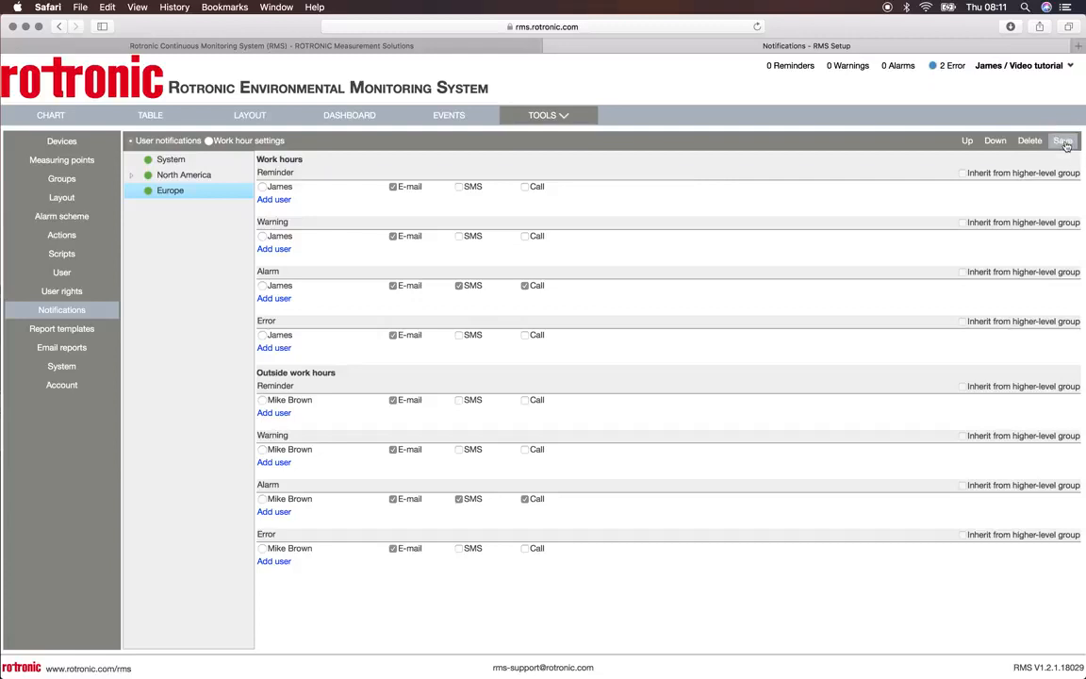